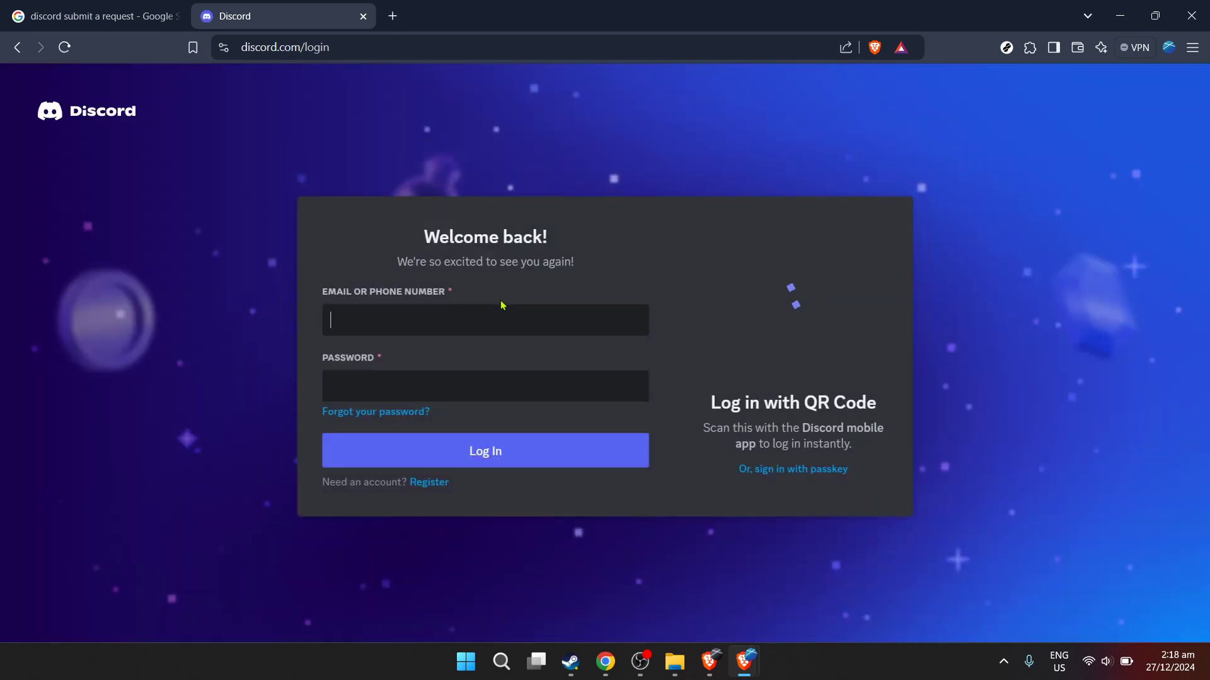
Log into Discord by autofilling the saved account's email and password
{"action": "left_click", "coordinate": [374, 320]}
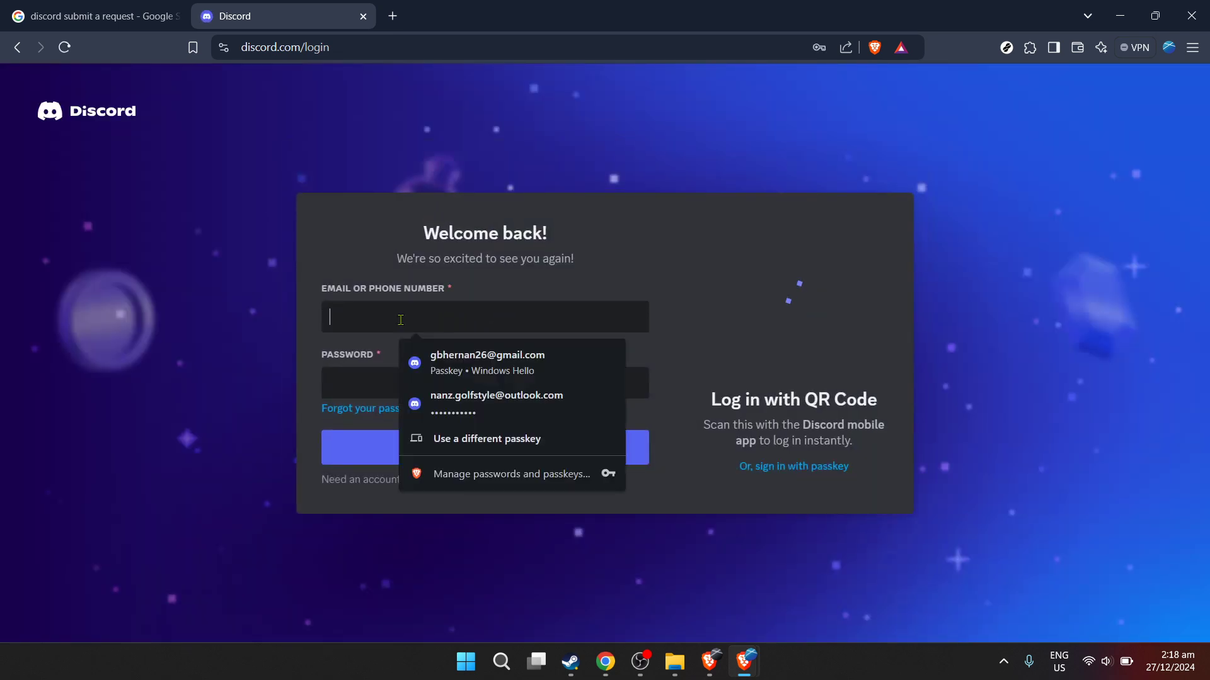
{"action": "left_click", "coordinate": [439, 393]}
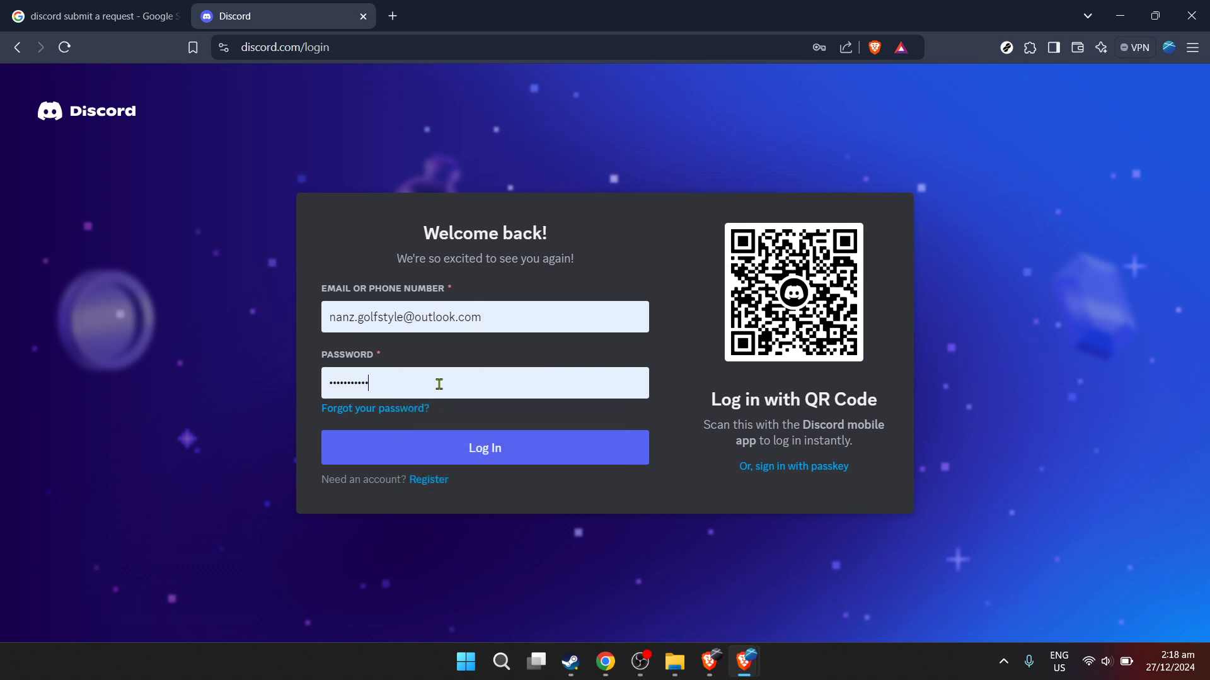
{"action": "left_click", "coordinate": [439, 384]}
{"action": "left_click", "coordinate": [538, 315]}
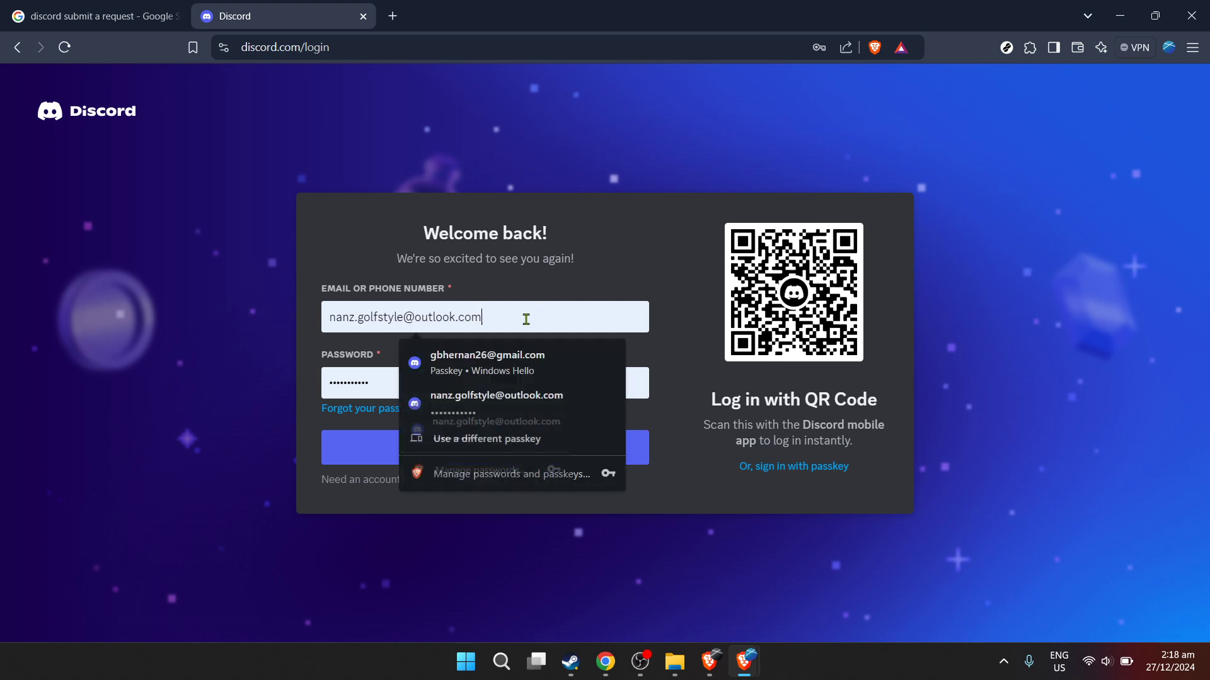
{"action": "left_click", "coordinate": [380, 382]}
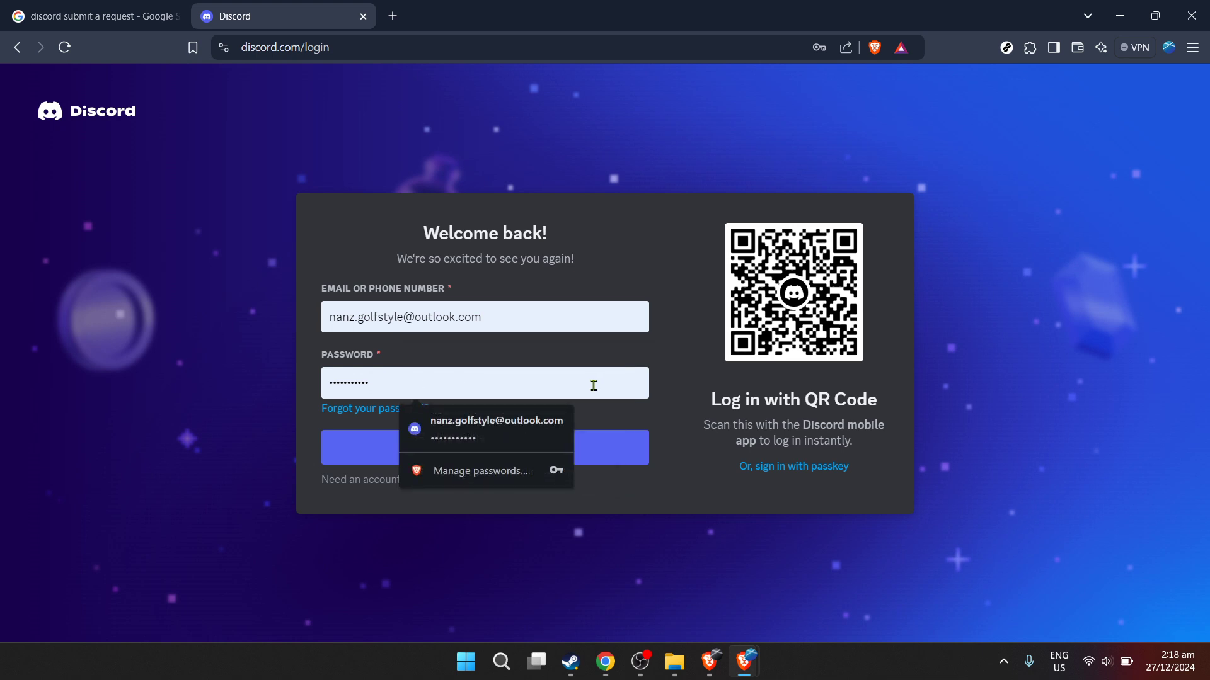
{"action": "left_click", "coordinate": [717, 334]}
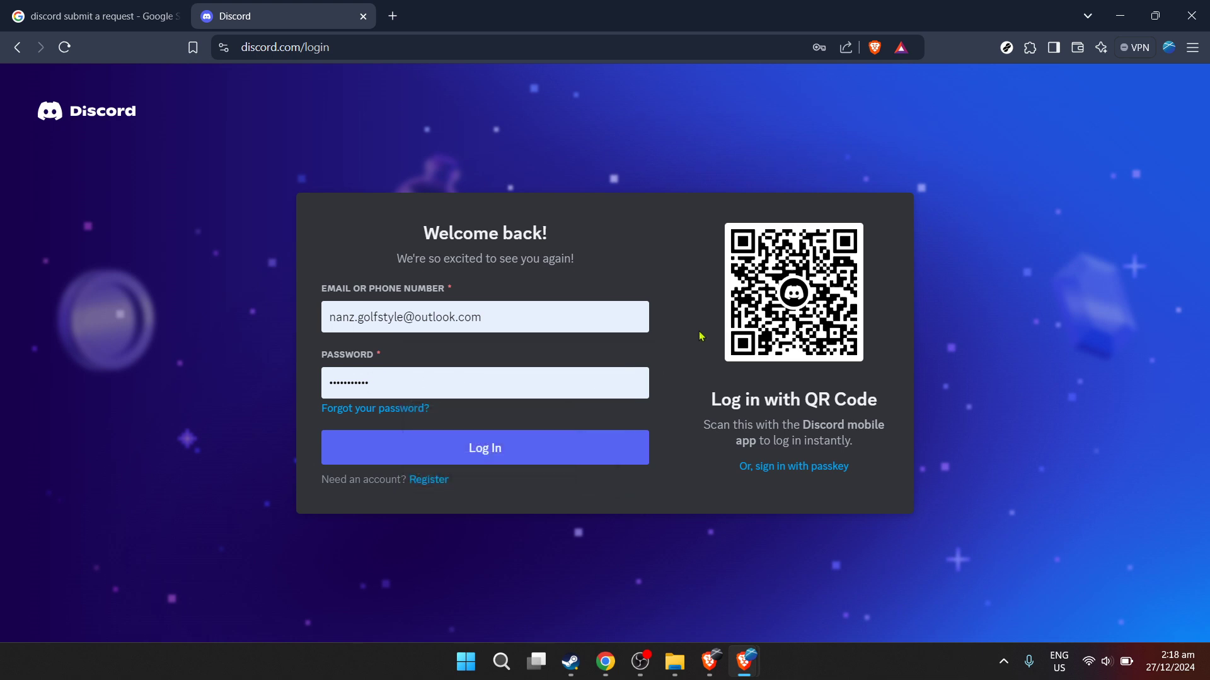
{"action": "left_click", "coordinate": [606, 448]}
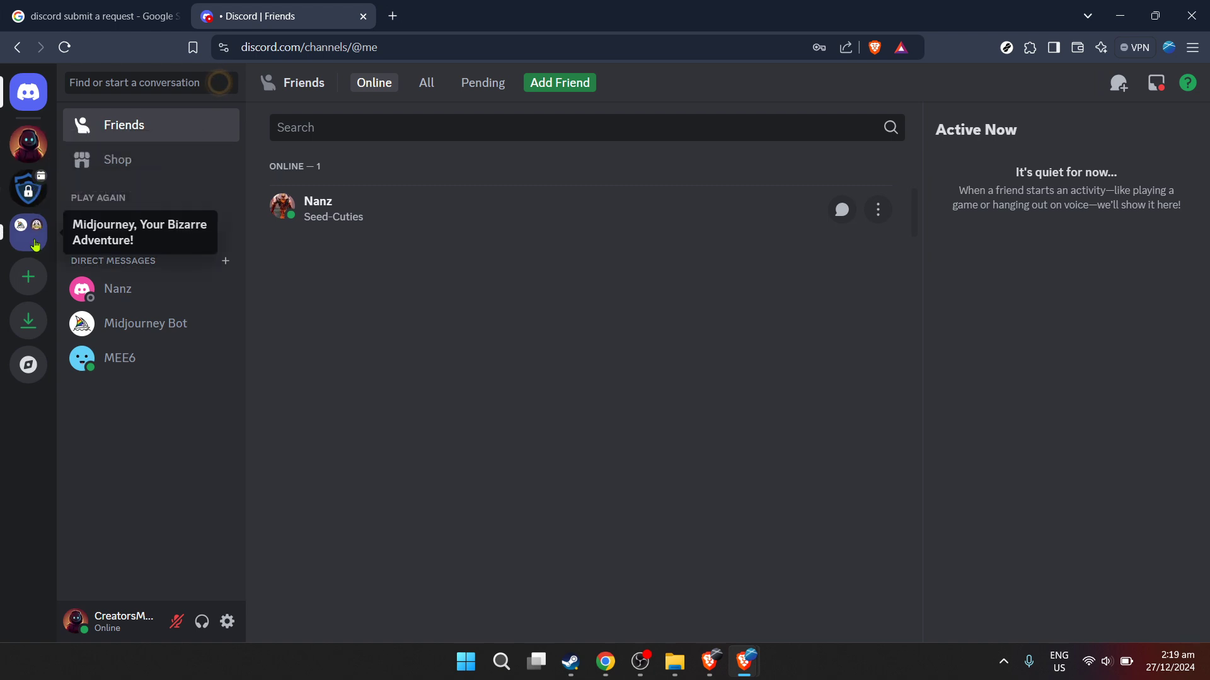
Copy the server's ID from its right-click menu in the server list
{"action": "right_click", "coordinate": [28, 199]}
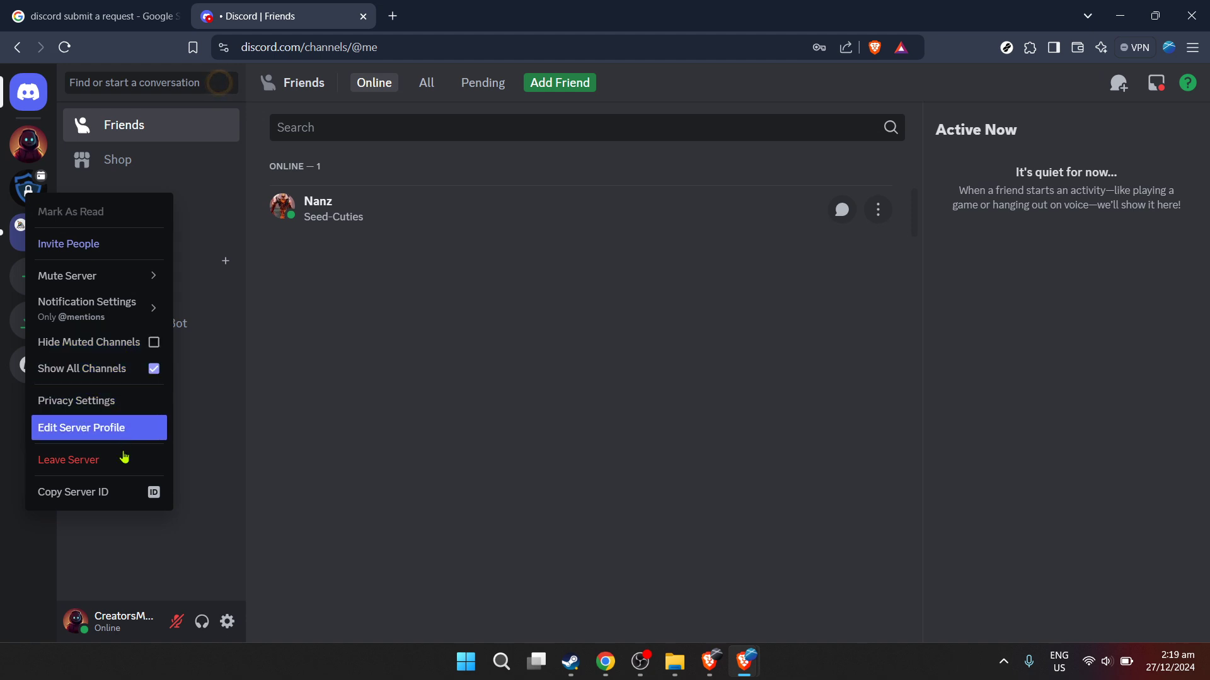
{"action": "left_click", "coordinate": [117, 494]}
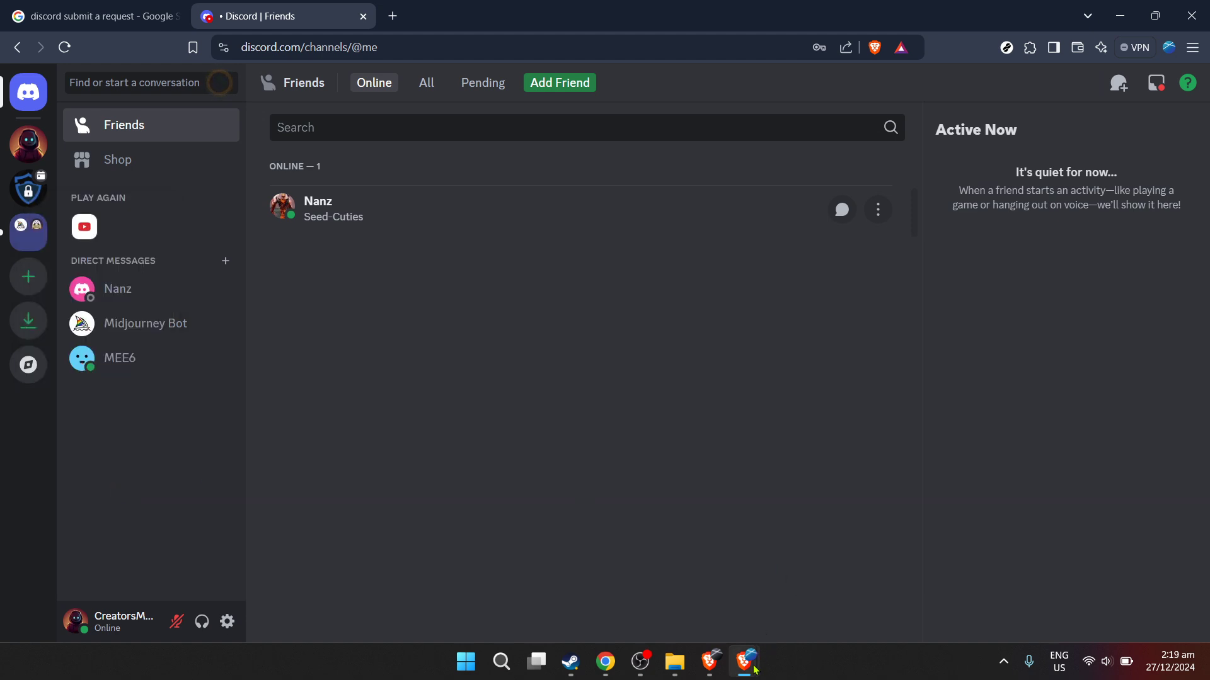
Open the 'Submit a request – Discord' result from the Google search tab
{"action": "mouse_move", "coordinate": [755, 669]}
{"action": "left_click", "coordinate": [114, 11]}
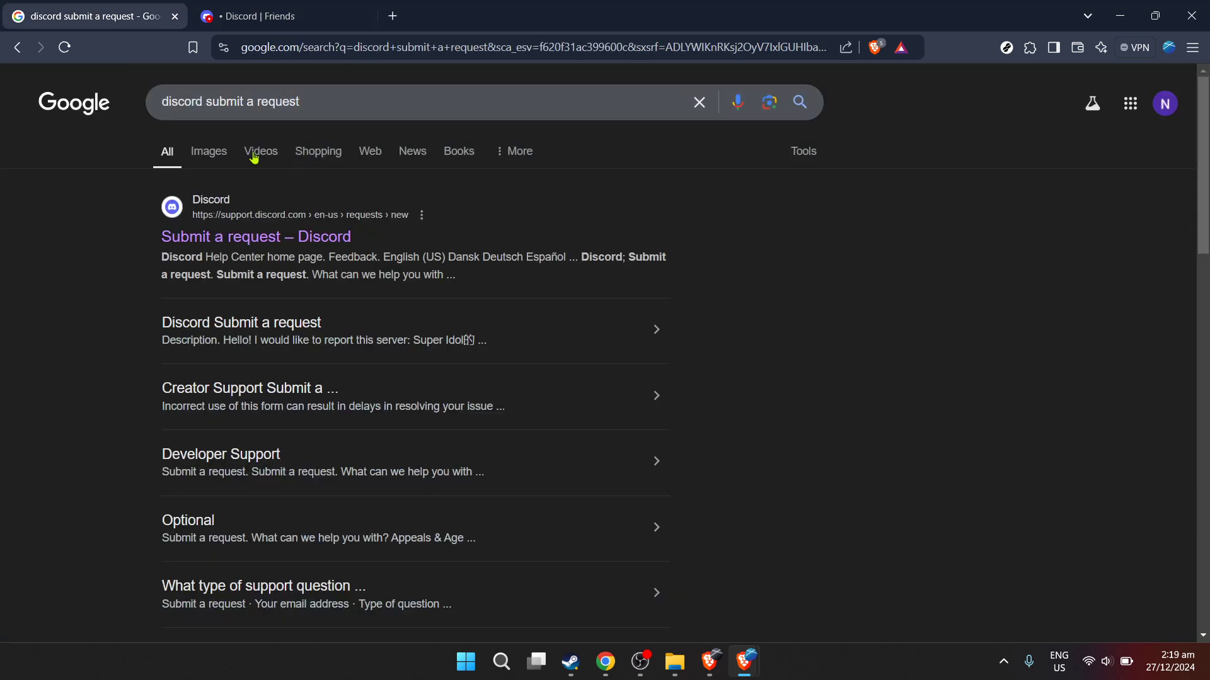
{"action": "left_click", "coordinate": [301, 100]}
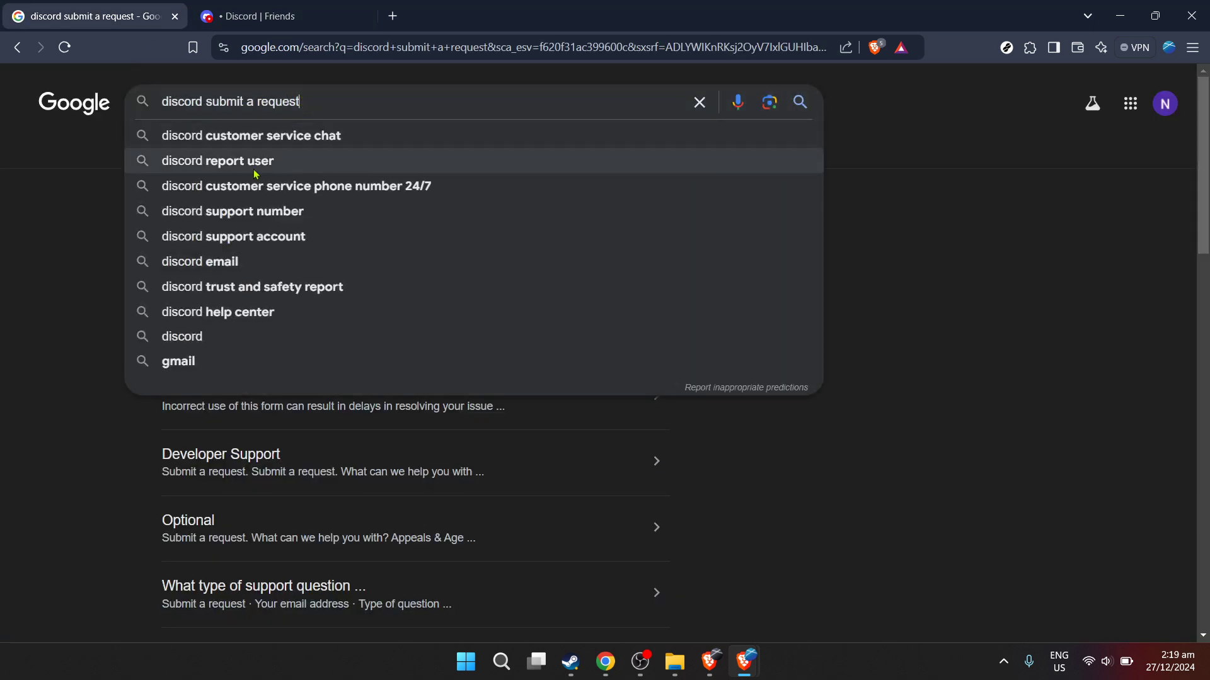
{"action": "left_click", "coordinate": [91, 217]}
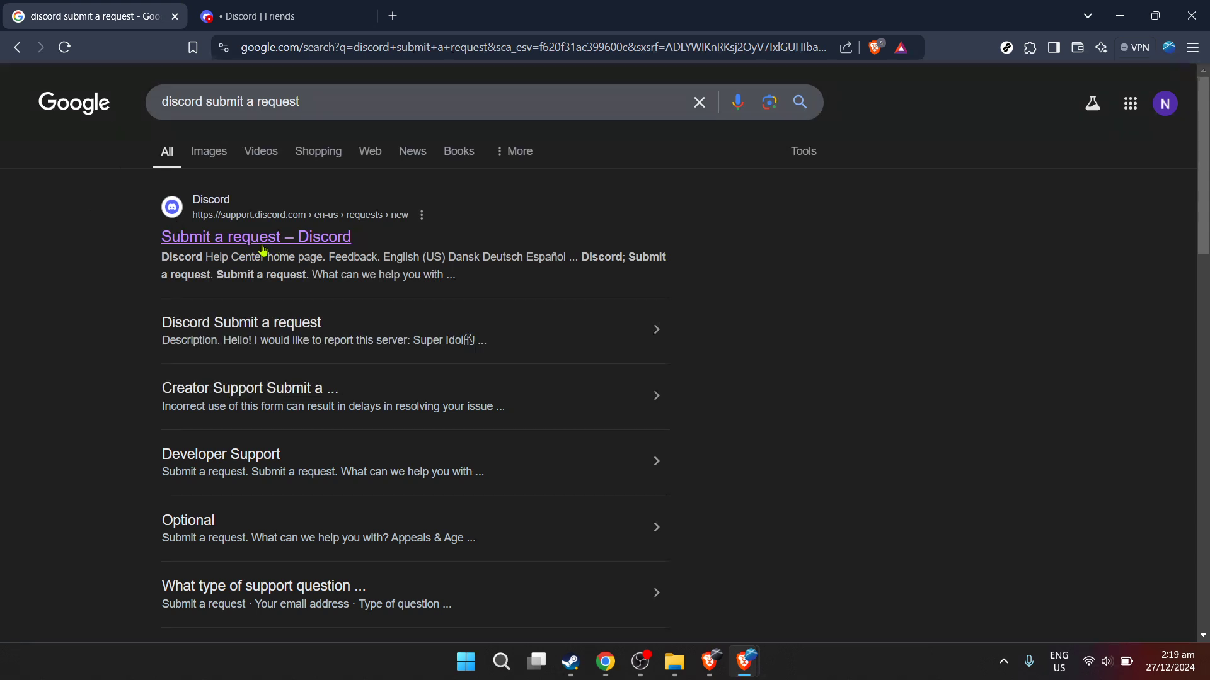
{"action": "left_click", "coordinate": [346, 240]}
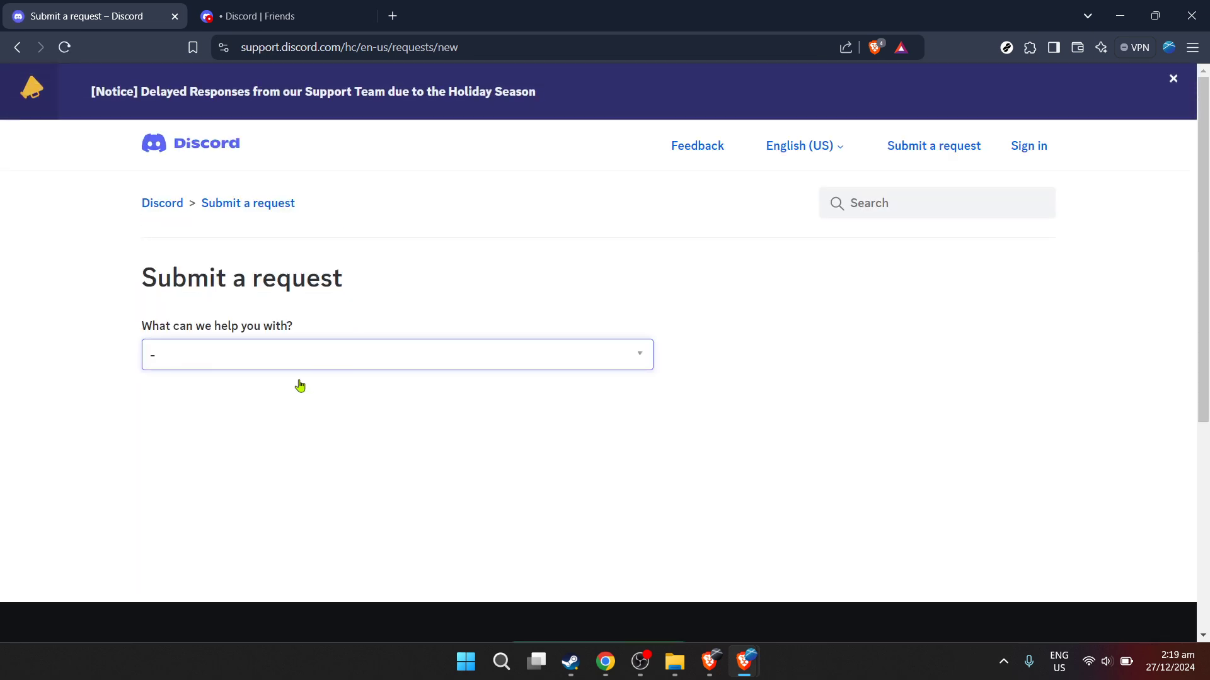
Pick Help & Support under 'What can we help you with?' and General Question under 'Type of question?'
{"action": "left_click", "coordinate": [265, 368]}
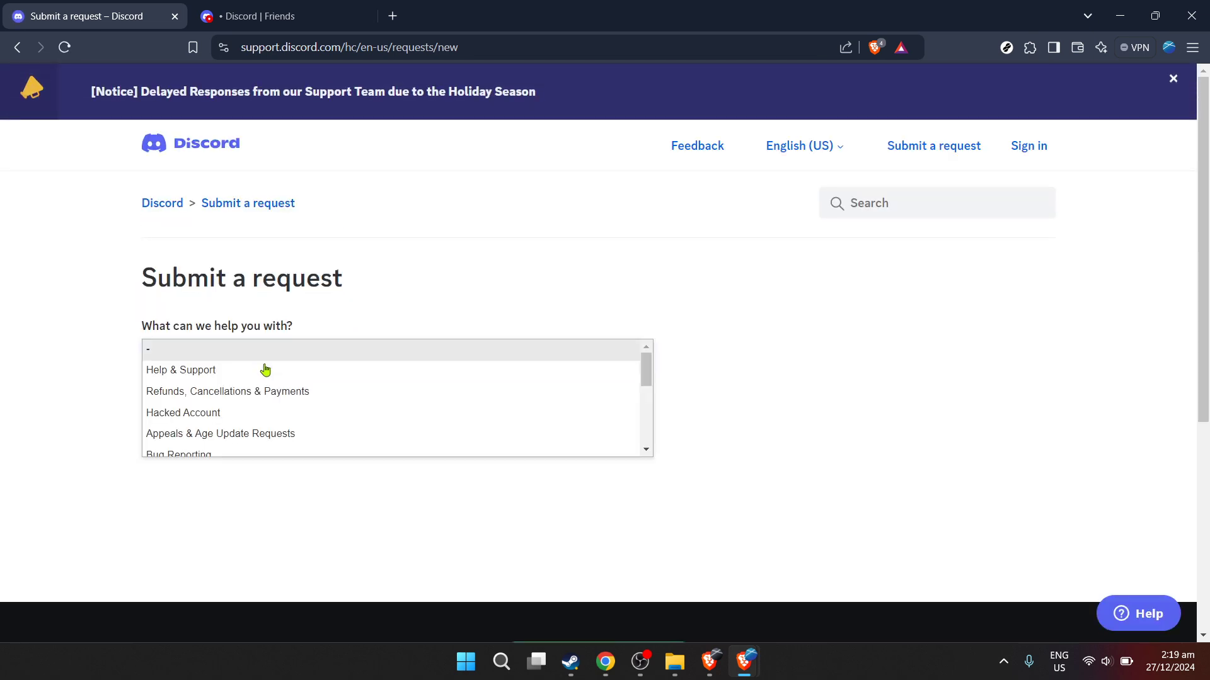
{"action": "left_click", "coordinate": [242, 376]}
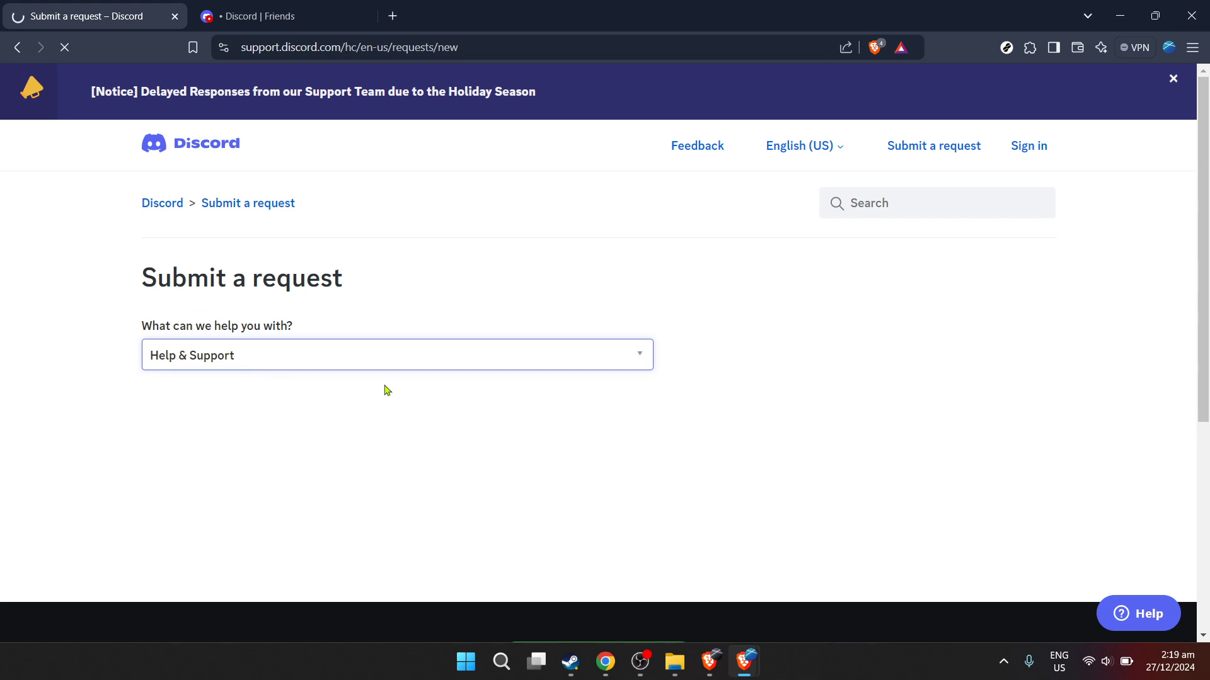
{"action": "scroll", "coordinate": [581, 372], "scroll_direction": "down", "scroll_amount": 2}
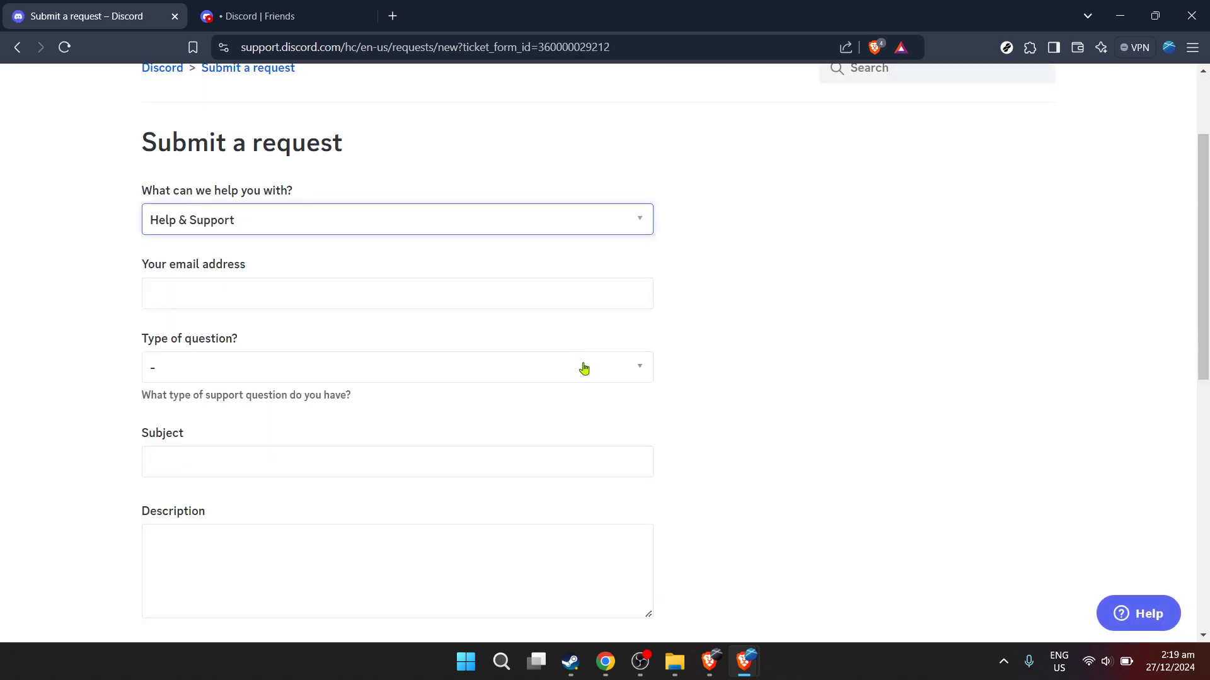
{"action": "scroll", "coordinate": [584, 369], "scroll_direction": "down", "scroll_amount": 1}
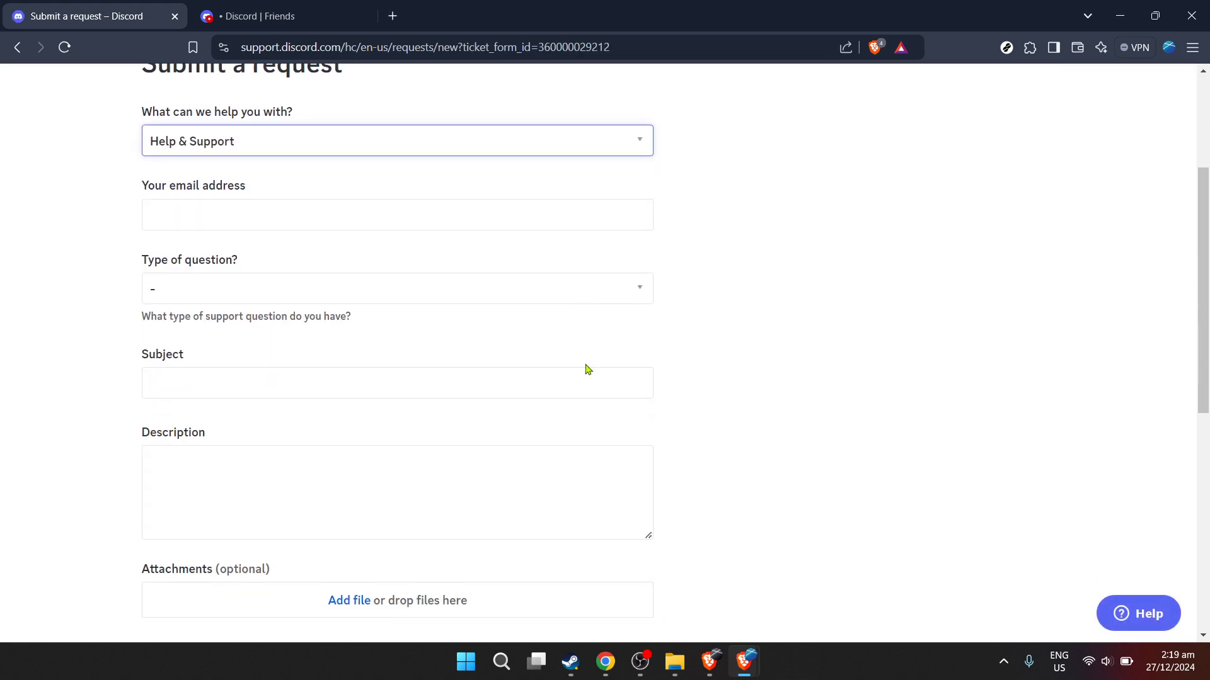
{"action": "left_click", "coordinate": [307, 218]}
{"action": "left_click", "coordinate": [264, 290]}
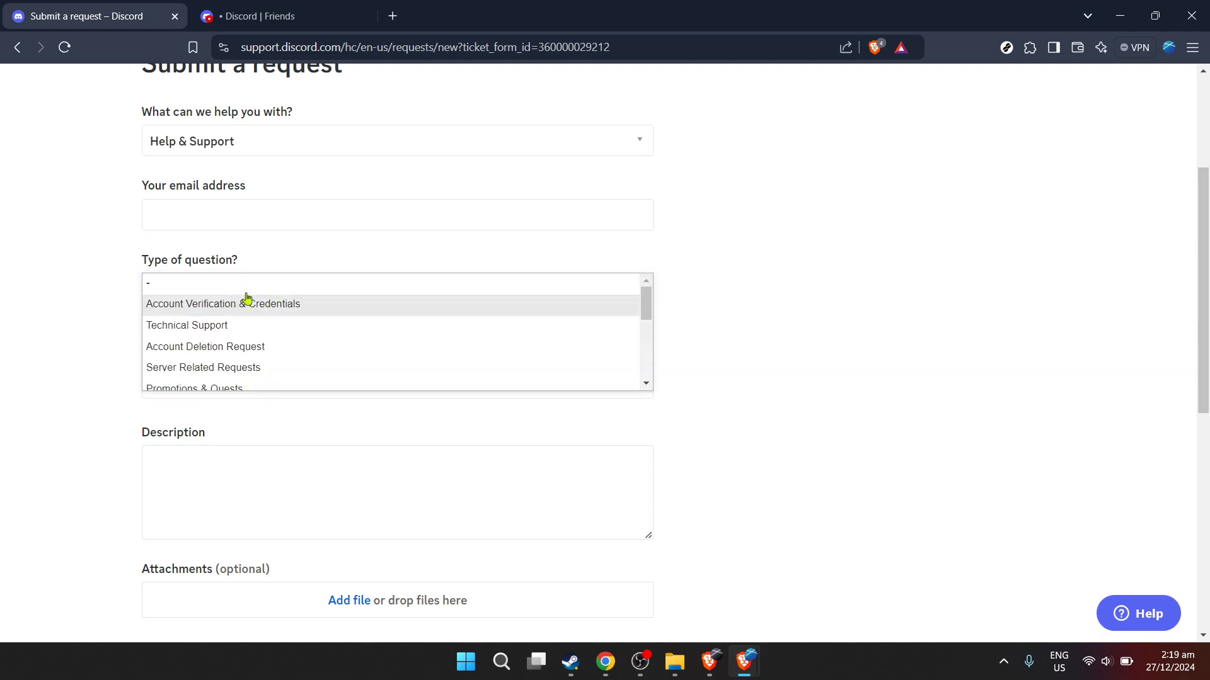
{"action": "scroll", "coordinate": [233, 350], "scroll_direction": "down", "scroll_amount": 1}
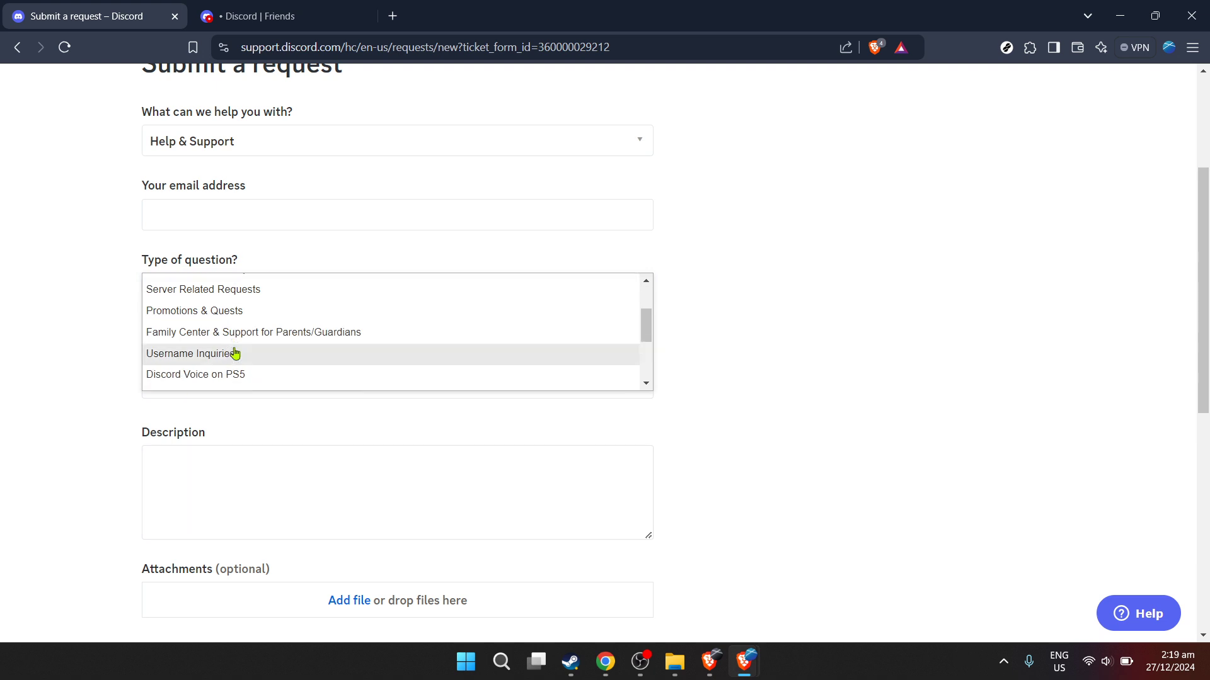
{"action": "scroll", "coordinate": [235, 343], "scroll_direction": "down", "scroll_amount": 1}
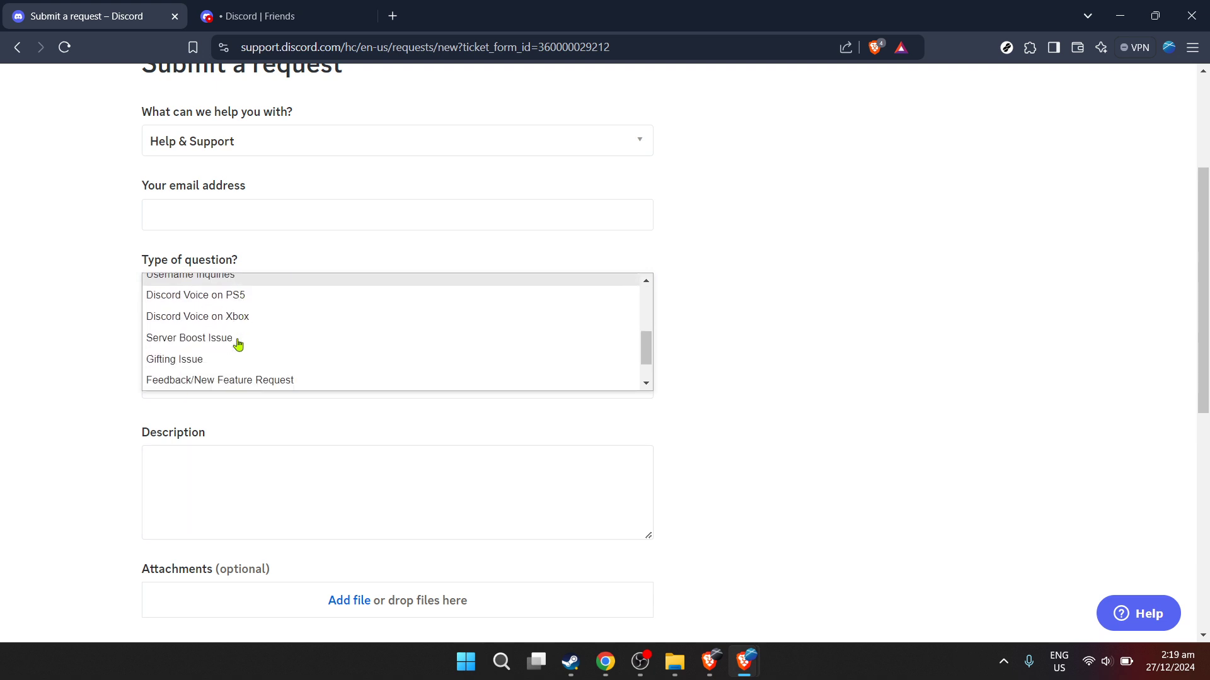
{"action": "scroll", "coordinate": [255, 341], "scroll_direction": "down", "scroll_amount": 1}
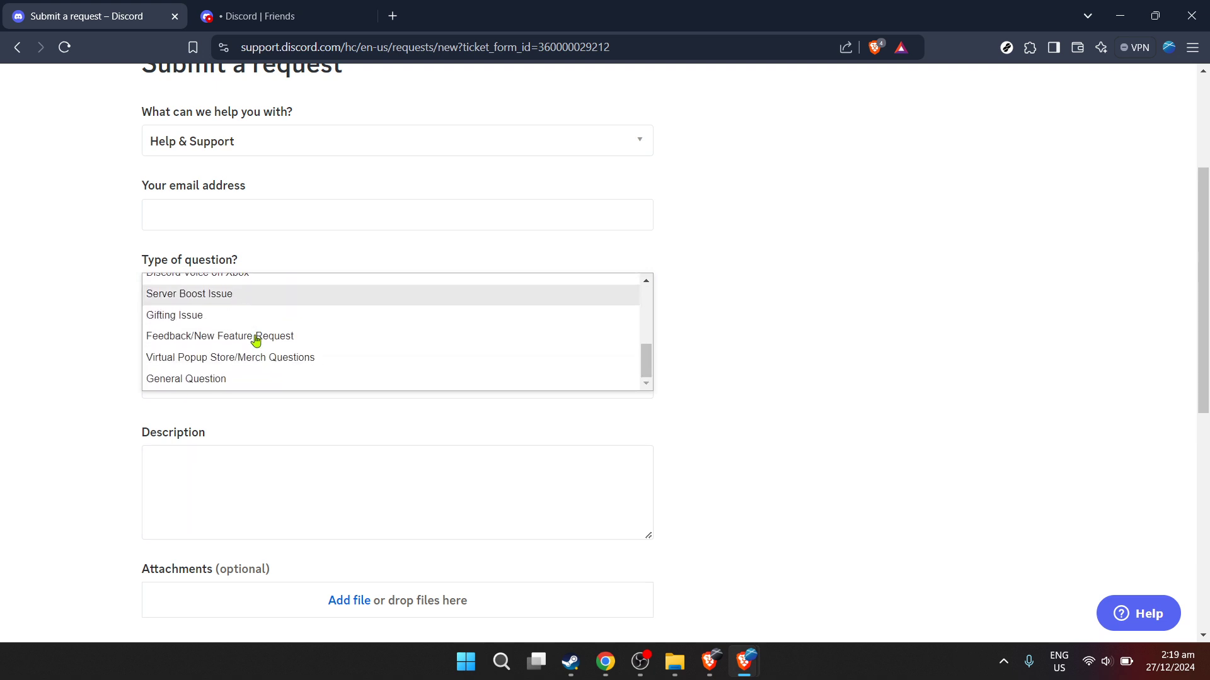
{"action": "left_click", "coordinate": [269, 380]}
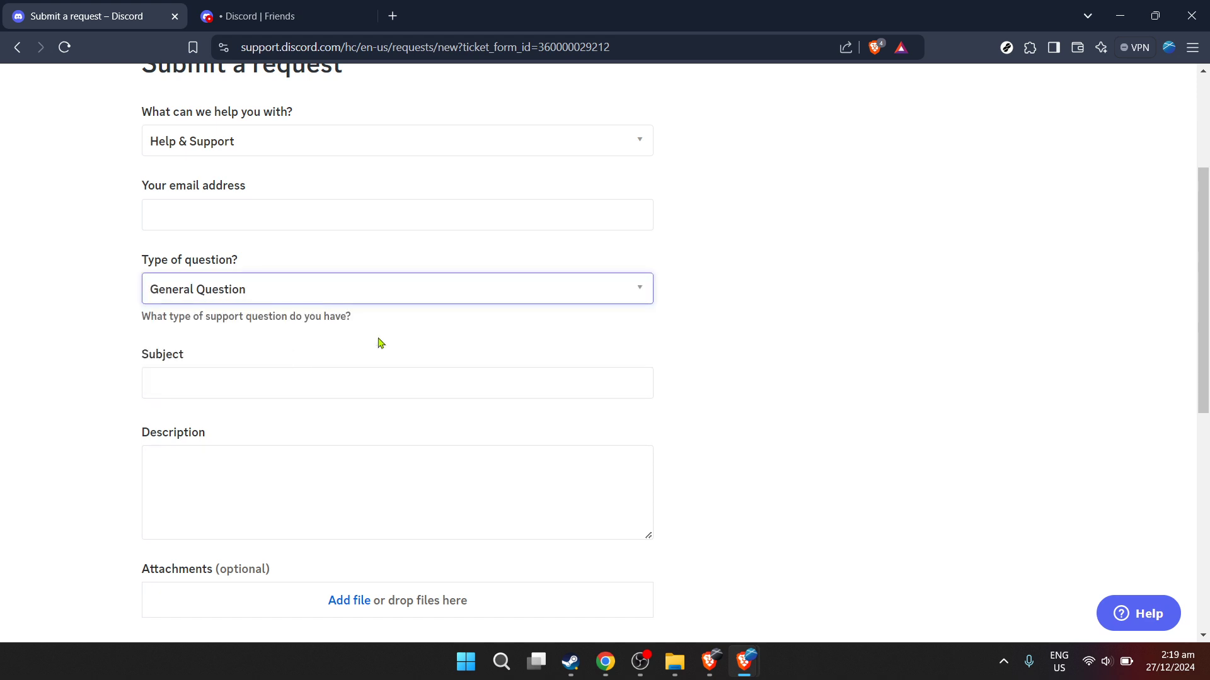
Paste the copied server ID into the request's Description box with Ctrl+V
{"action": "scroll", "coordinate": [860, 361], "scroll_direction": "down", "scroll_amount": 1}
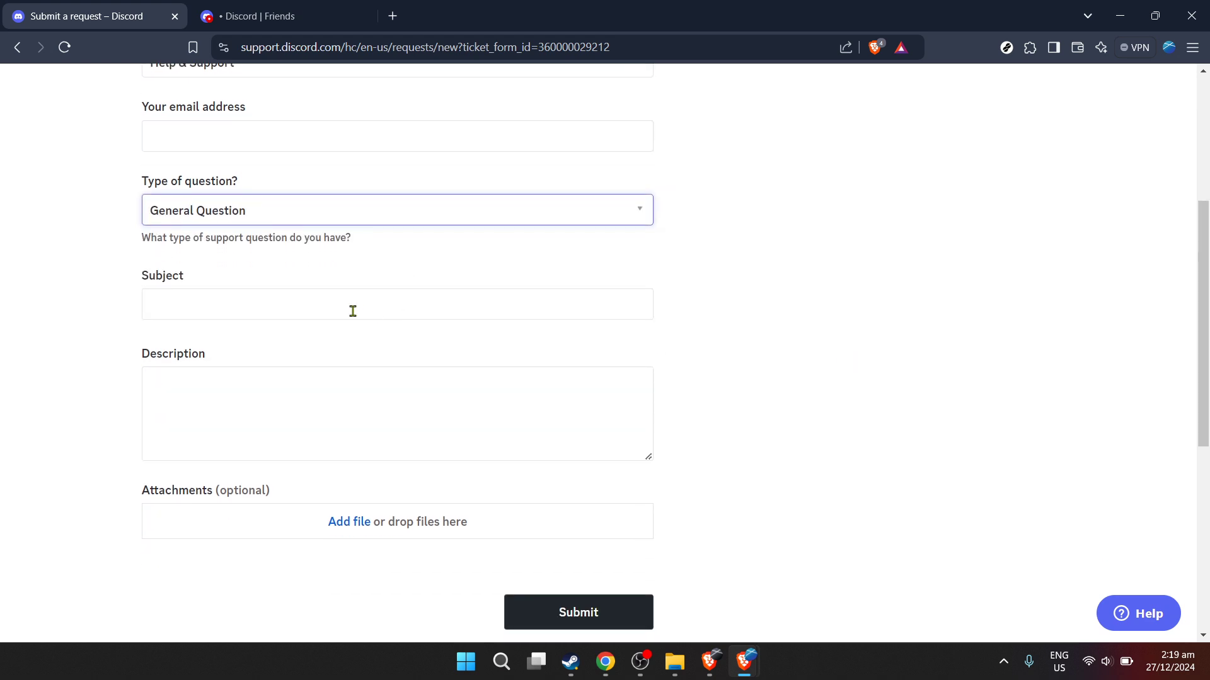
{"action": "left_click", "coordinate": [351, 310]}
{"action": "left_click", "coordinate": [320, 385]}
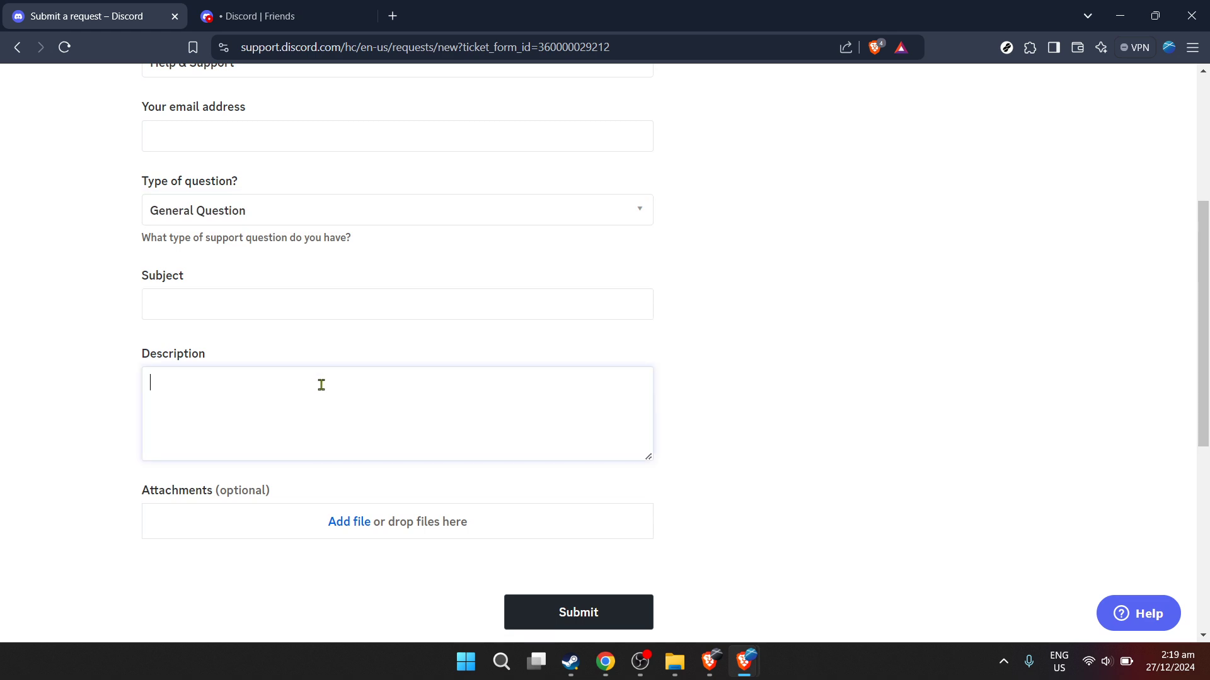
{"action": "key", "text": "ctrl+v"}
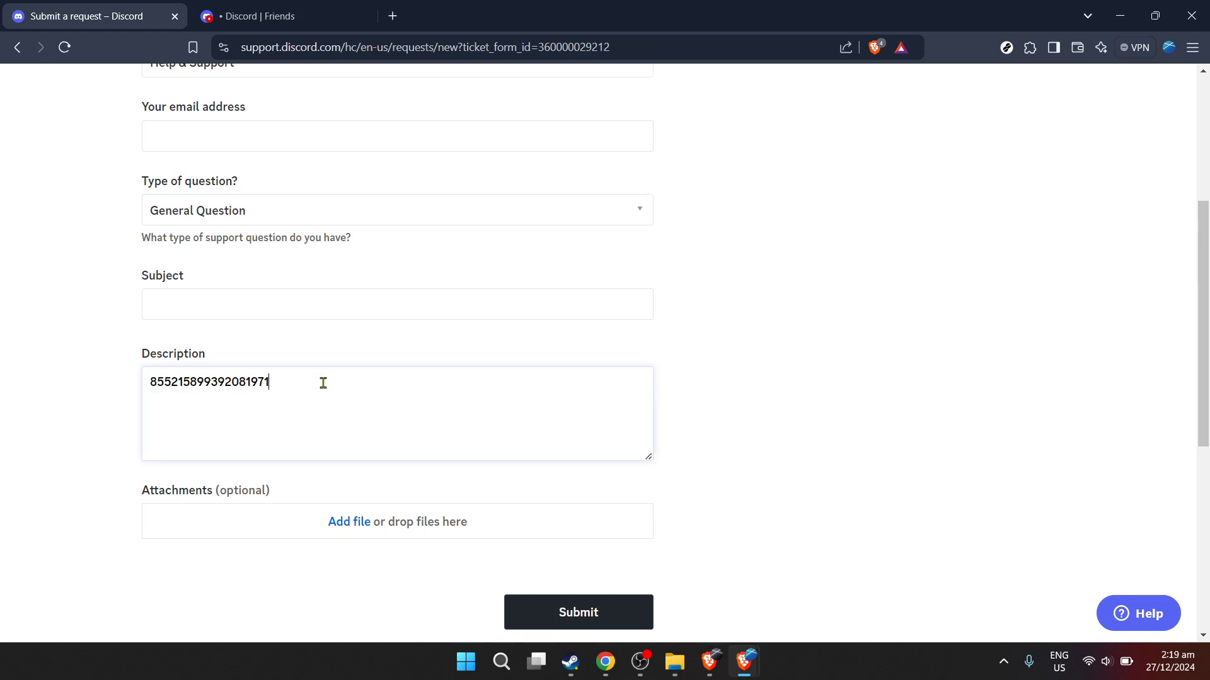
{"action": "left_click", "coordinate": [272, 298]}
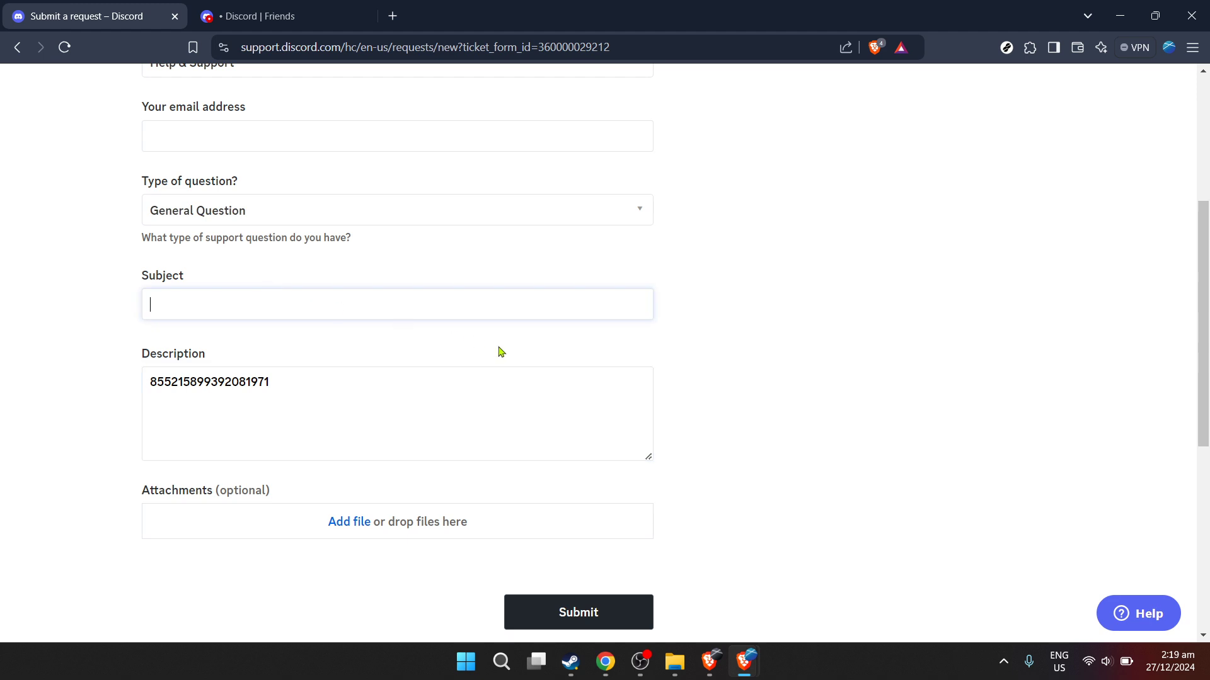
{"action": "scroll", "coordinate": [501, 352], "scroll_direction": "up", "scroll_amount": 1}
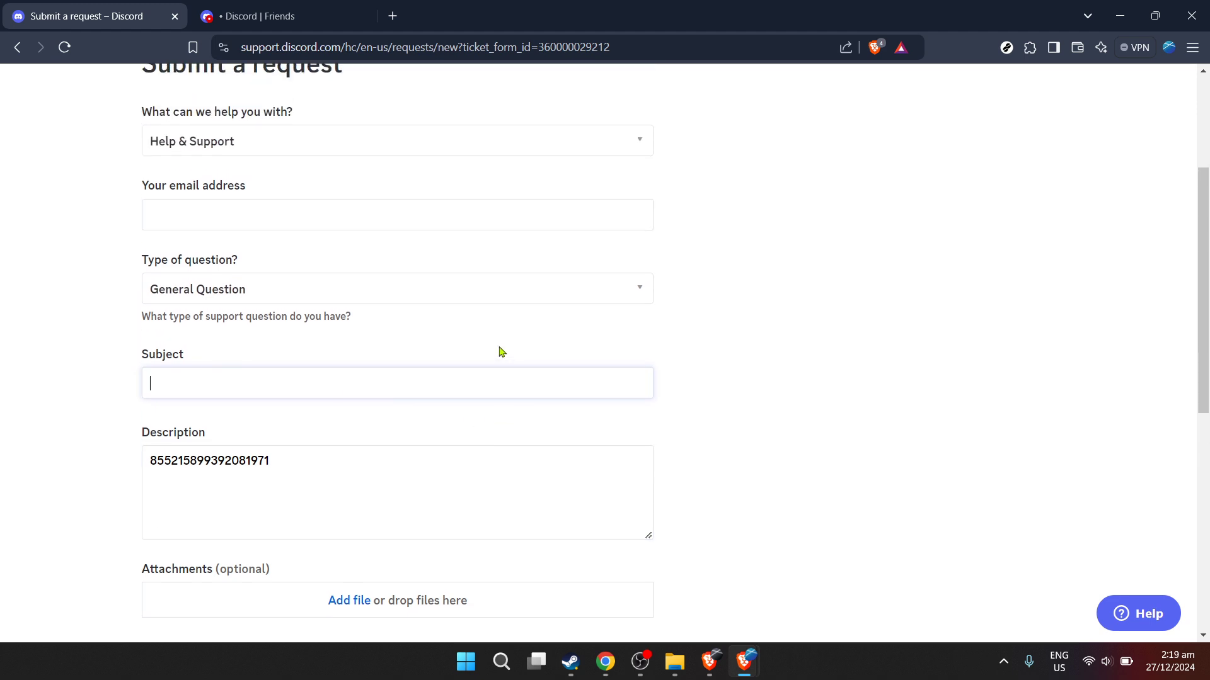
{"action": "scroll", "coordinate": [501, 352], "scroll_direction": "up", "scroll_amount": 1}
{"action": "scroll", "coordinate": [501, 352], "scroll_direction": "down", "scroll_amount": 3}
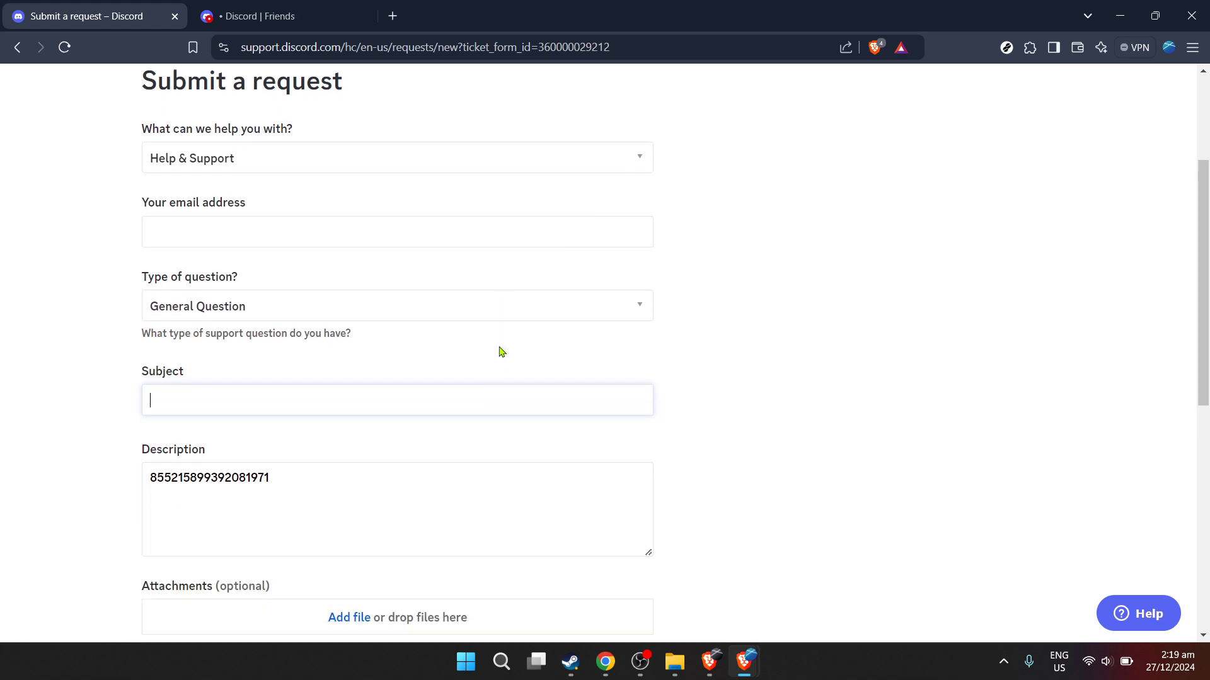
{"action": "scroll", "coordinate": [501, 351], "scroll_direction": "down", "scroll_amount": 1}
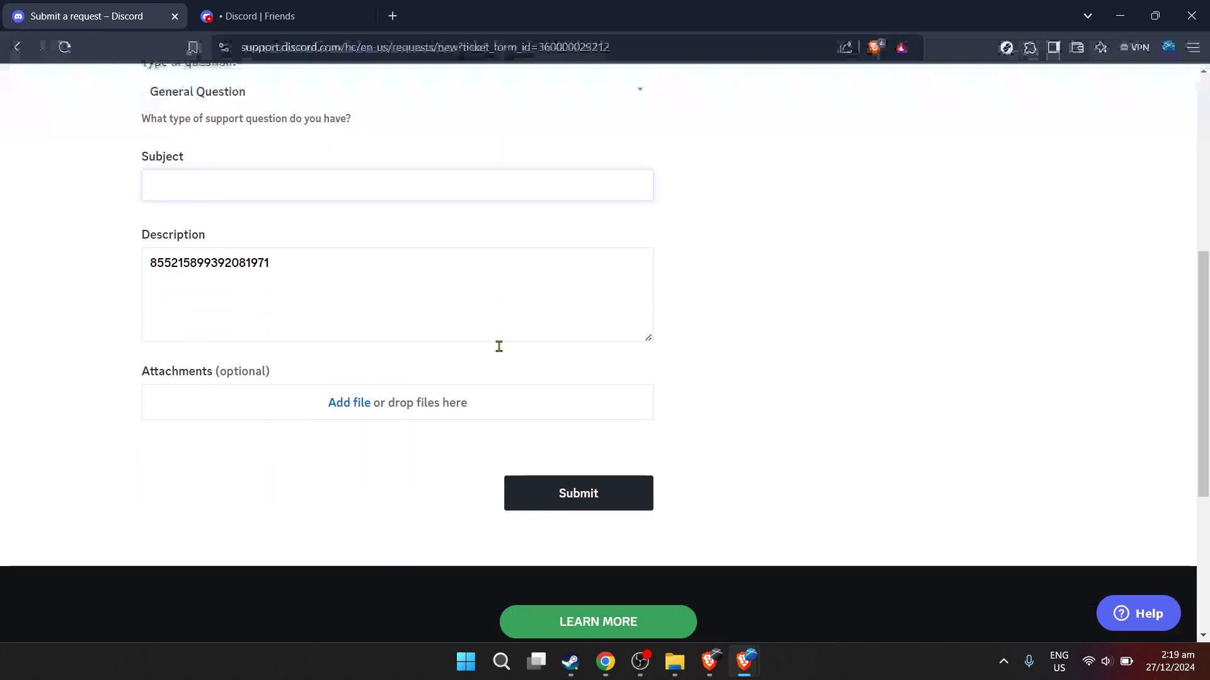